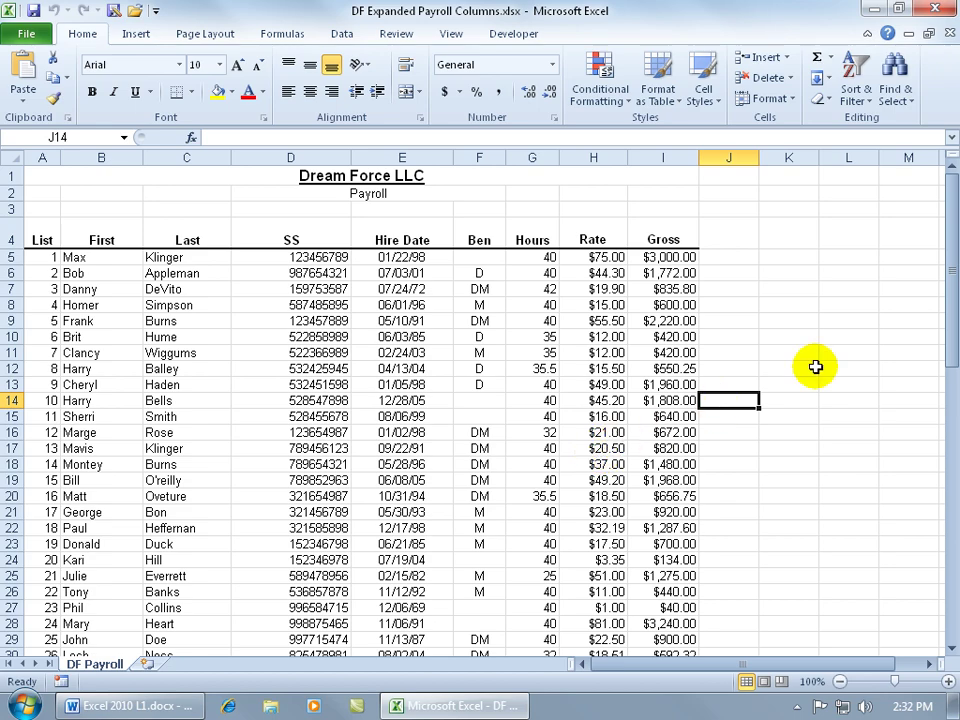
- Split the worksheet horizontally above row 12, starting from cell A12
left_click_drag(945, 268, 947, 221)
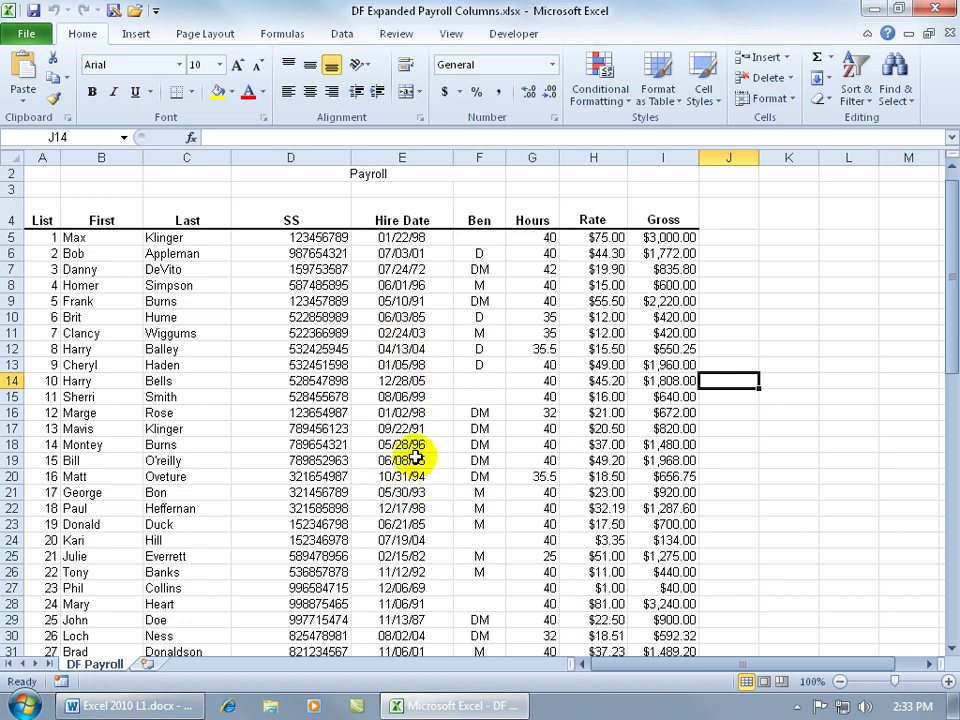
left_click(724, 345)
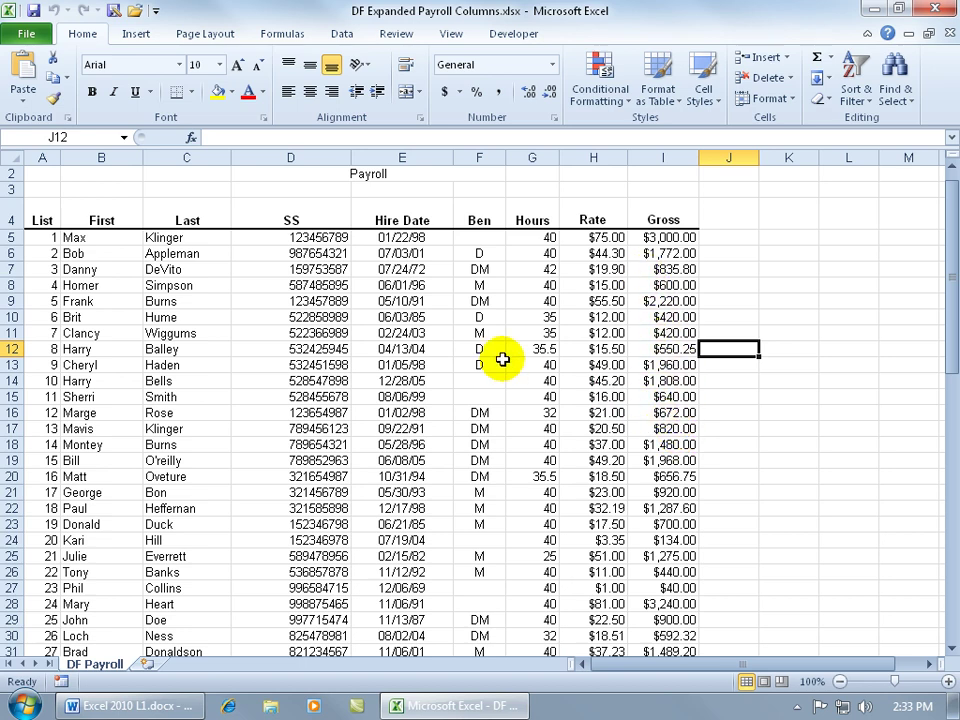
left_click(40, 350)
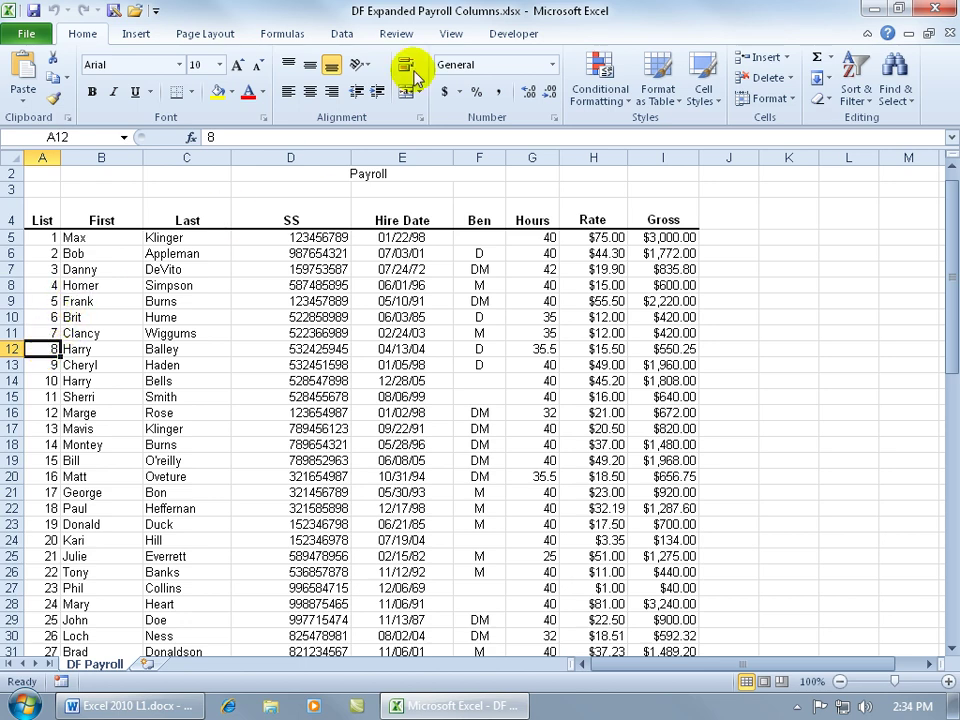
left_click(451, 33)
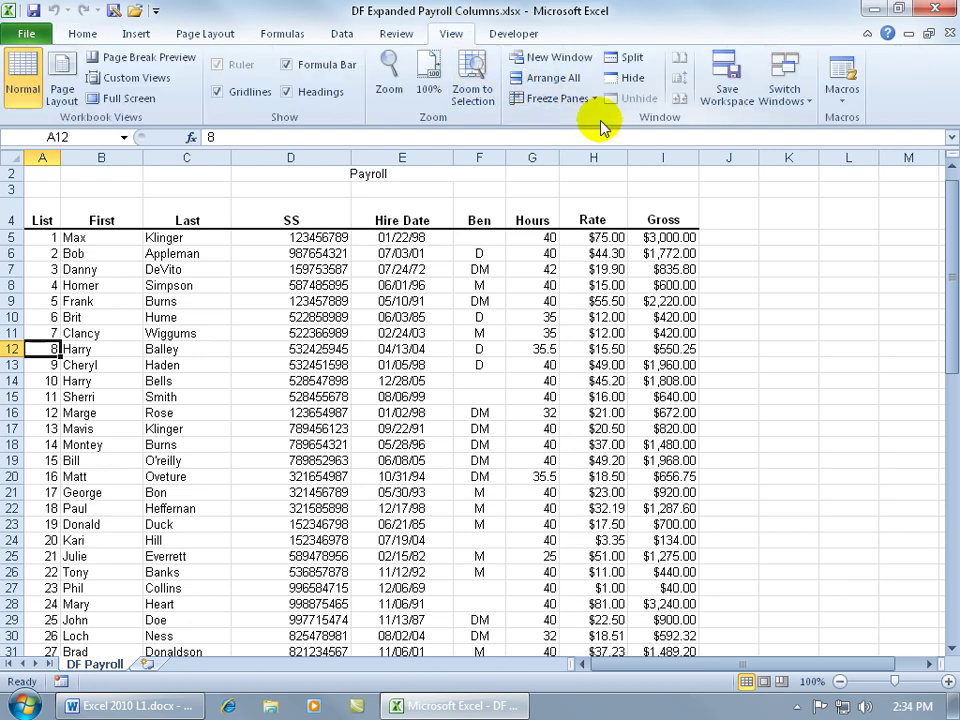
left_click(630, 58)
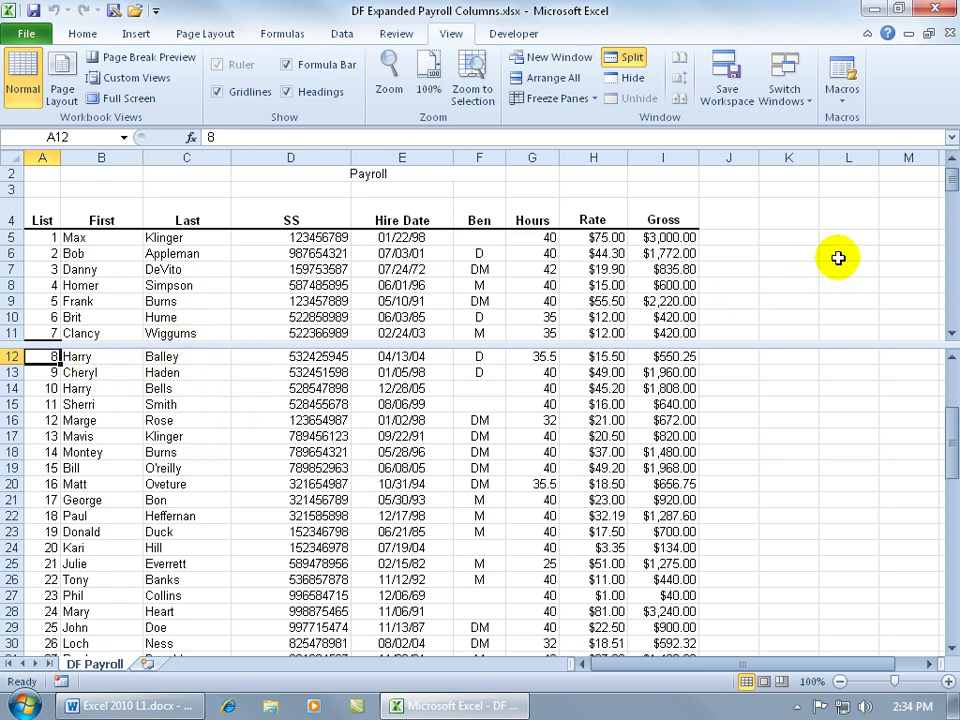
- Scroll the upper pane to the column headers in row 4 and the lower pane to row 46, and remove the split
left_click(951, 334)
left_click(951, 334)
left_click(951, 334)
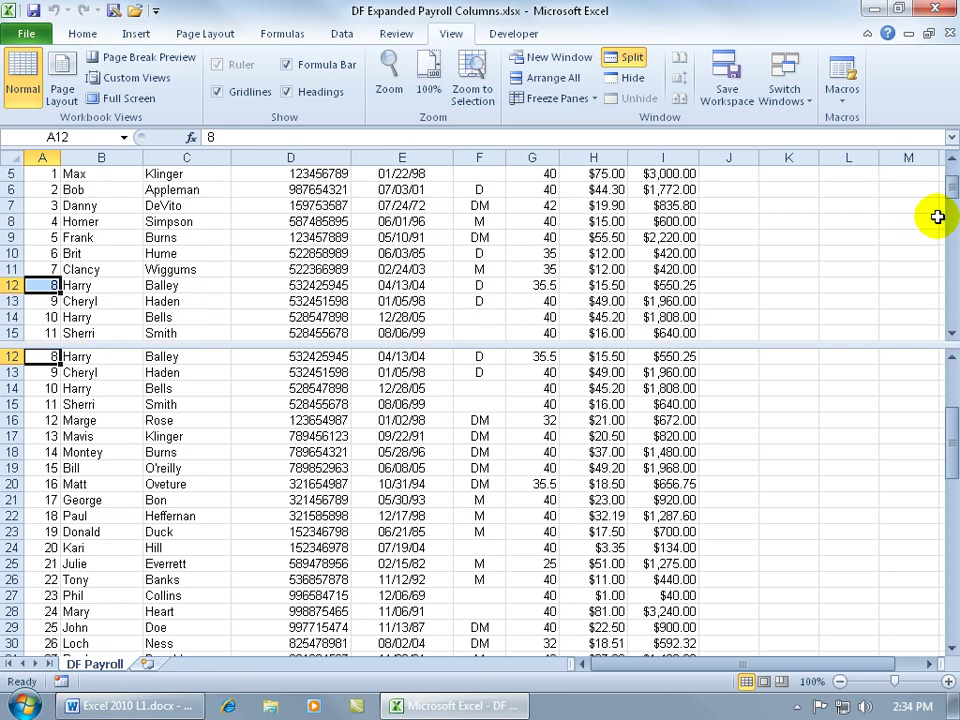
left_click(951, 158)
left_click(951, 158)
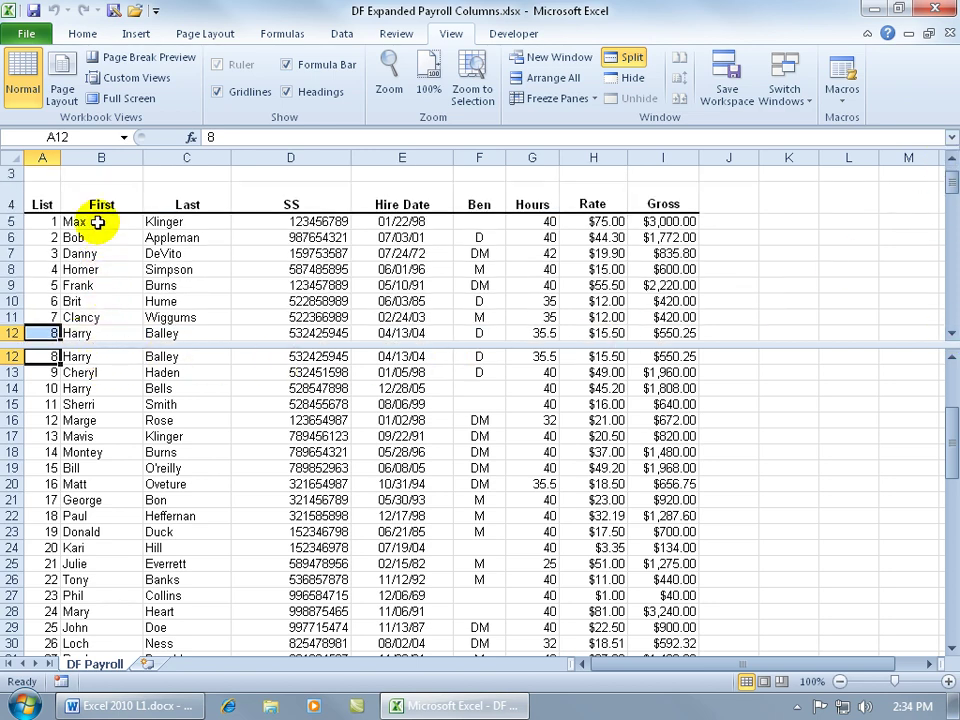
left_click(183, 420)
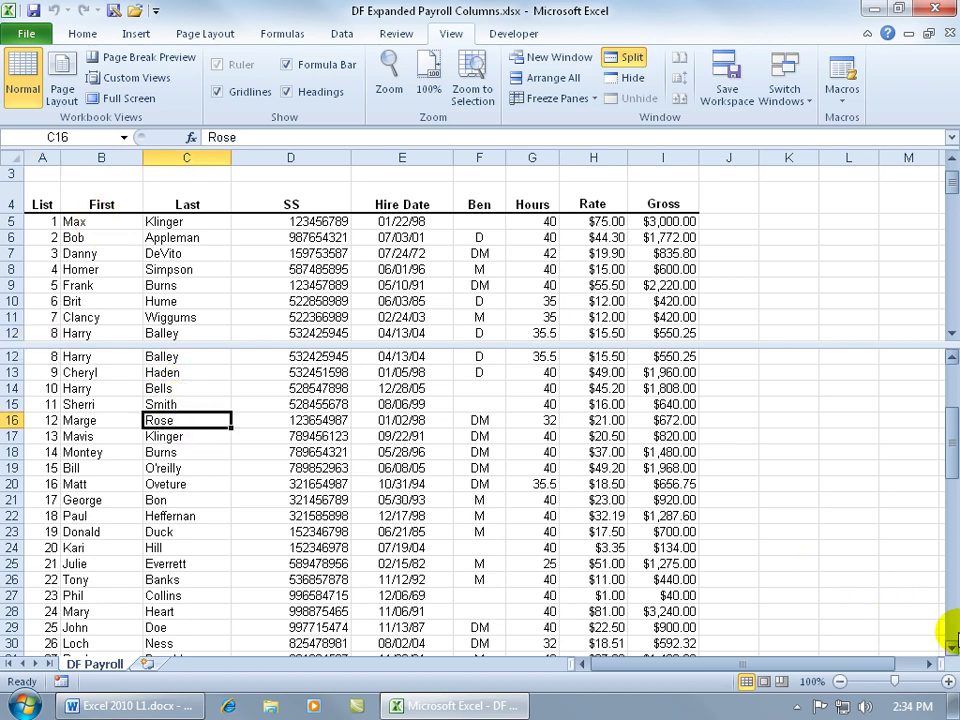
left_click_drag(947, 453, 945, 594)
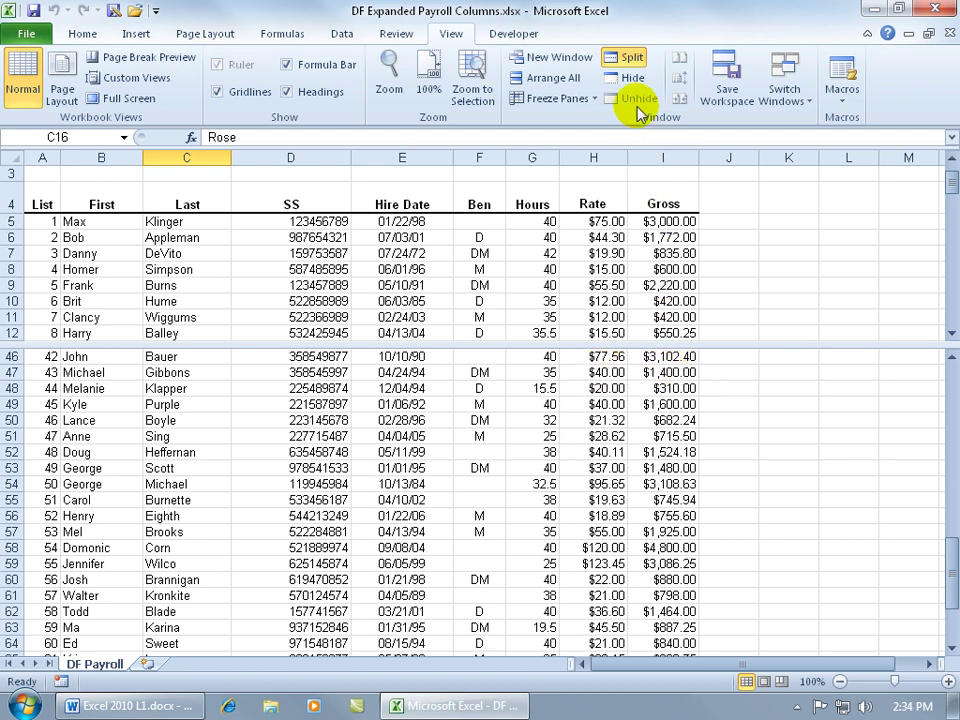
left_click(628, 57)
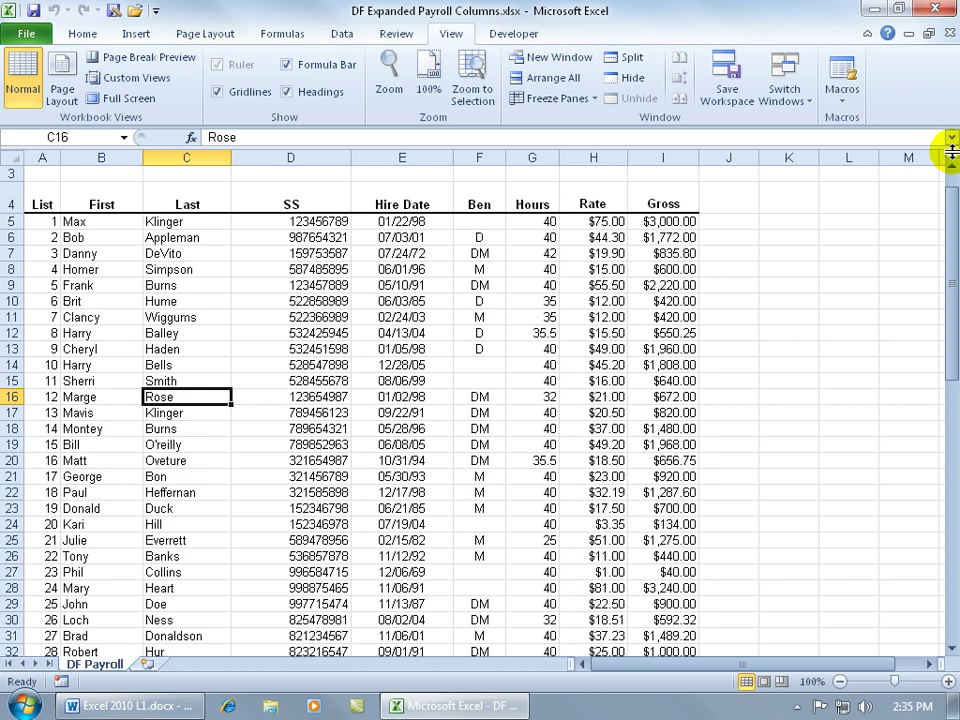
- Split the worksheet horizontally at row 16 by placing the divider manually, and clear that split
left_click_drag(951, 150, 939, 405)
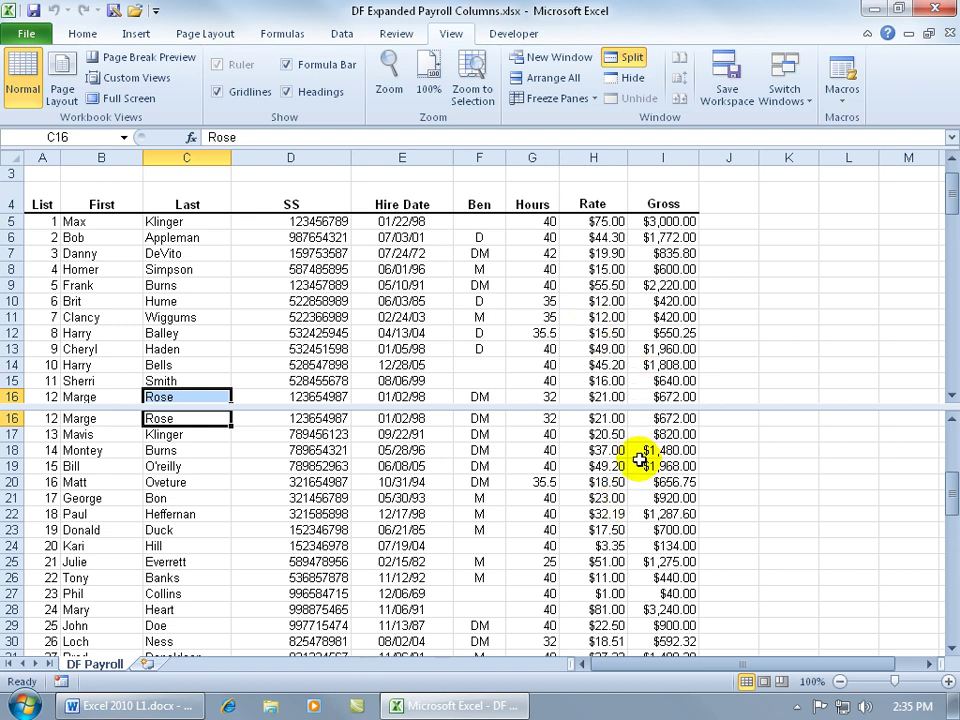
left_click(48, 381)
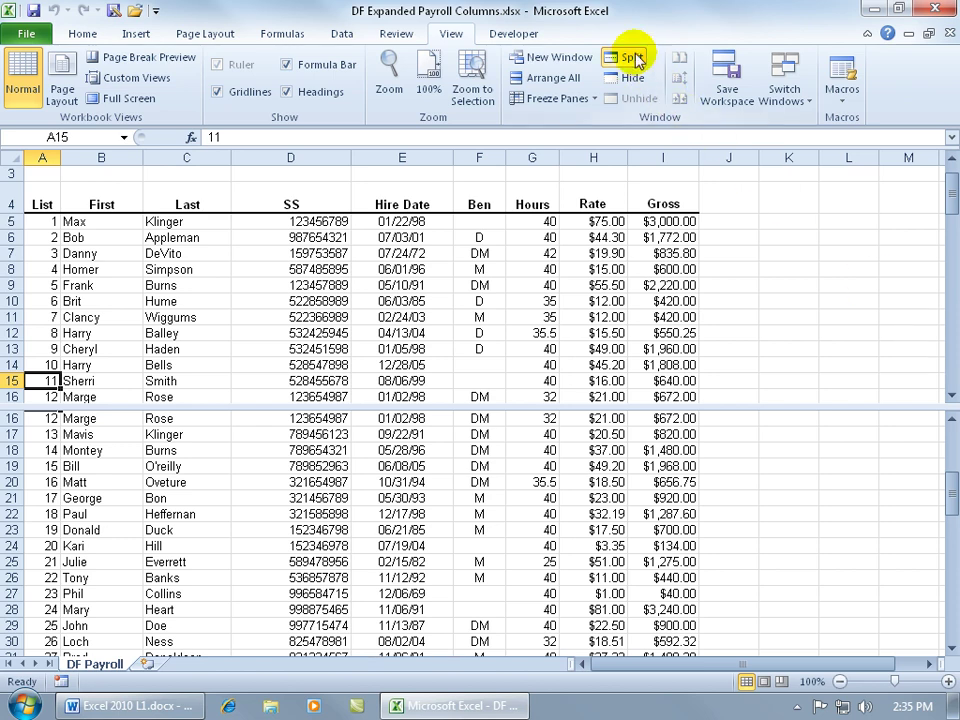
double_click(582, 407)
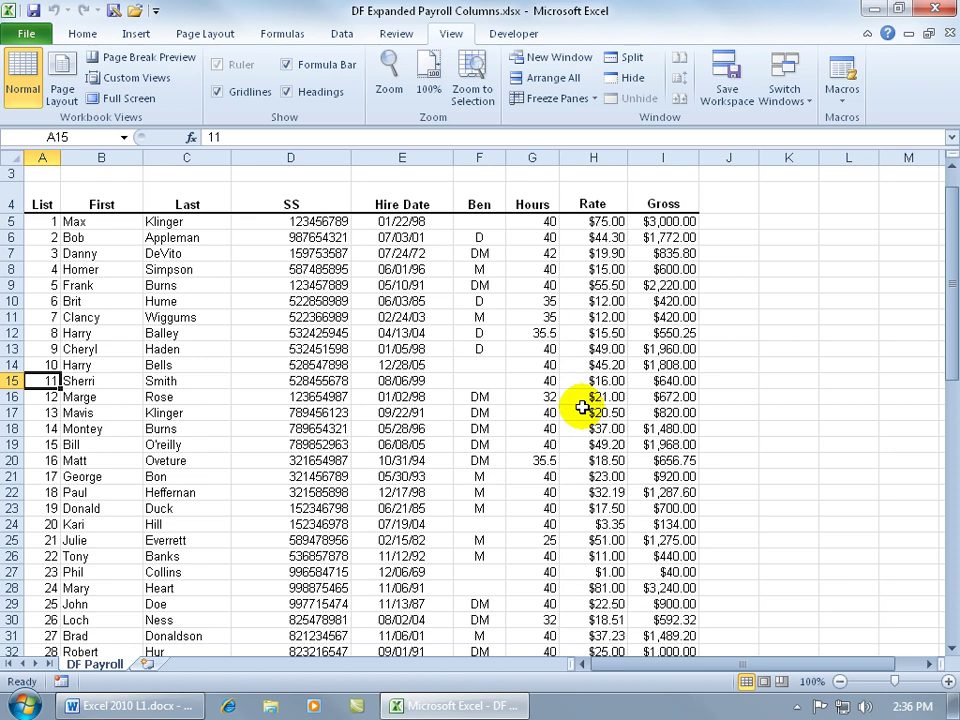
- Split the worksheet into four panes with the merged title cell A1 selected, and remove the split
left_click_drag(953, 261, 950, 240)
left_click(551, 336)
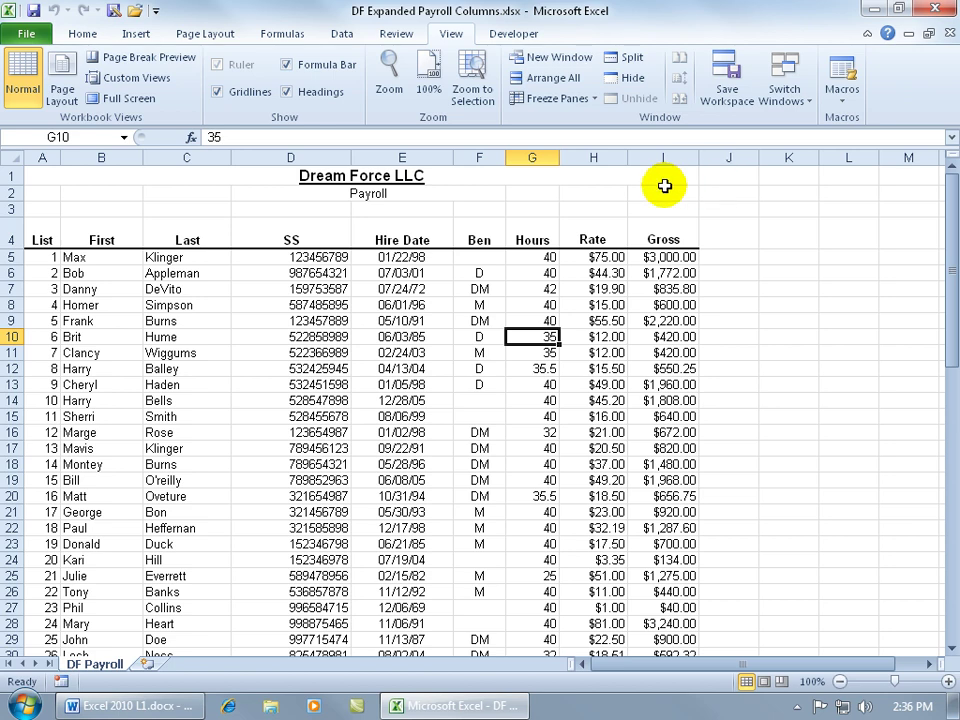
left_click(608, 178)
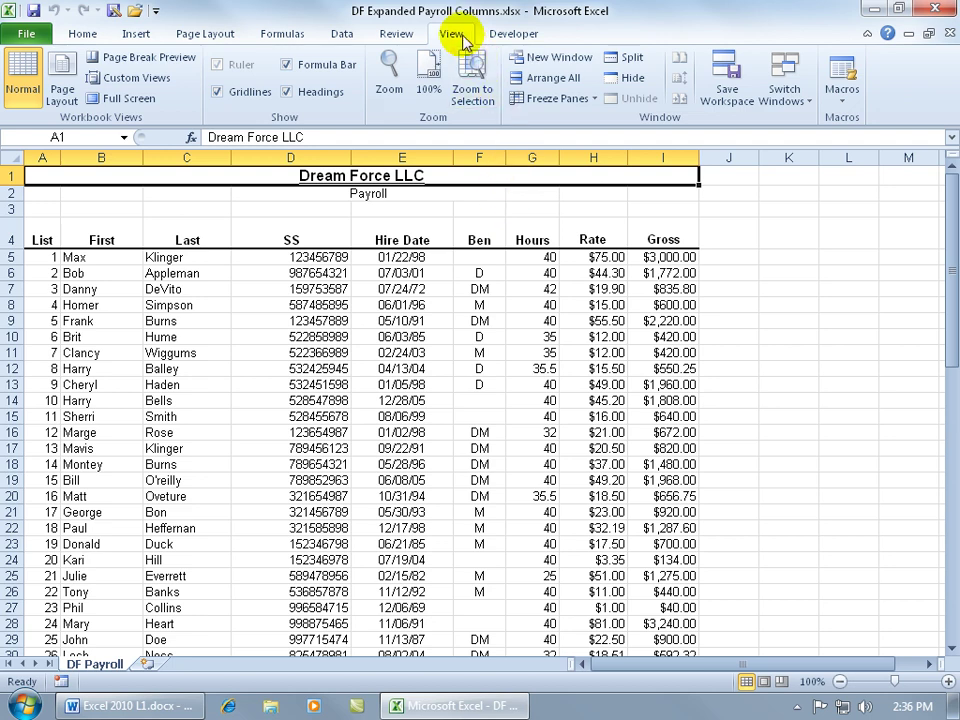
left_click(626, 58)
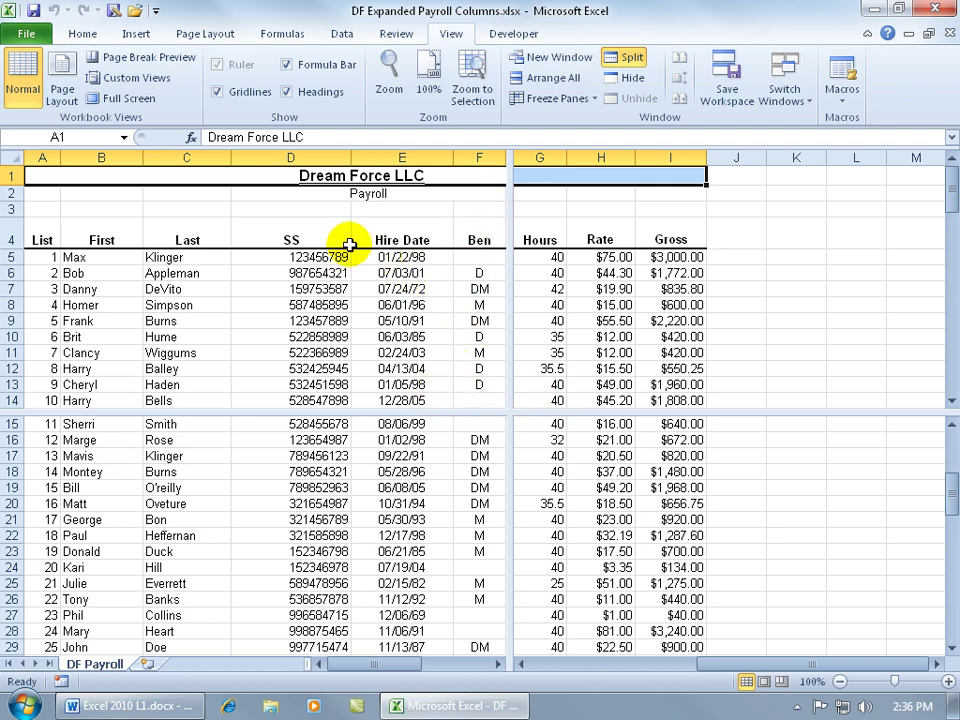
left_click(625, 58)
- Split the worksheet vertically at cell J1 and move the divider to just after the Last column (C)
left_click(729, 175)
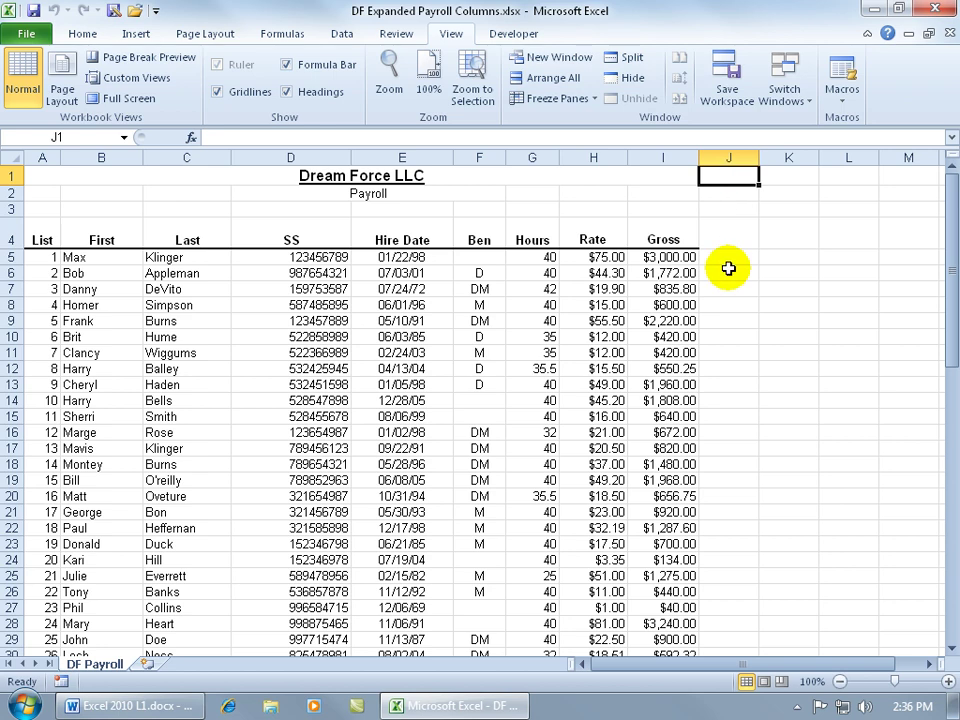
left_click(632, 60)
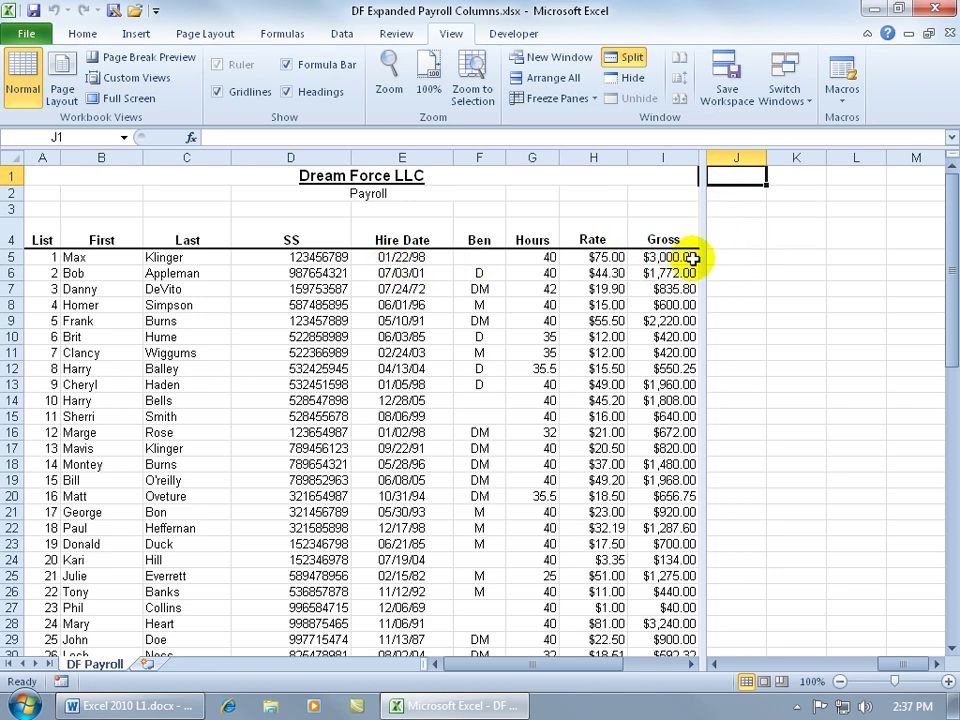
left_click_drag(698, 257, 352, 274)
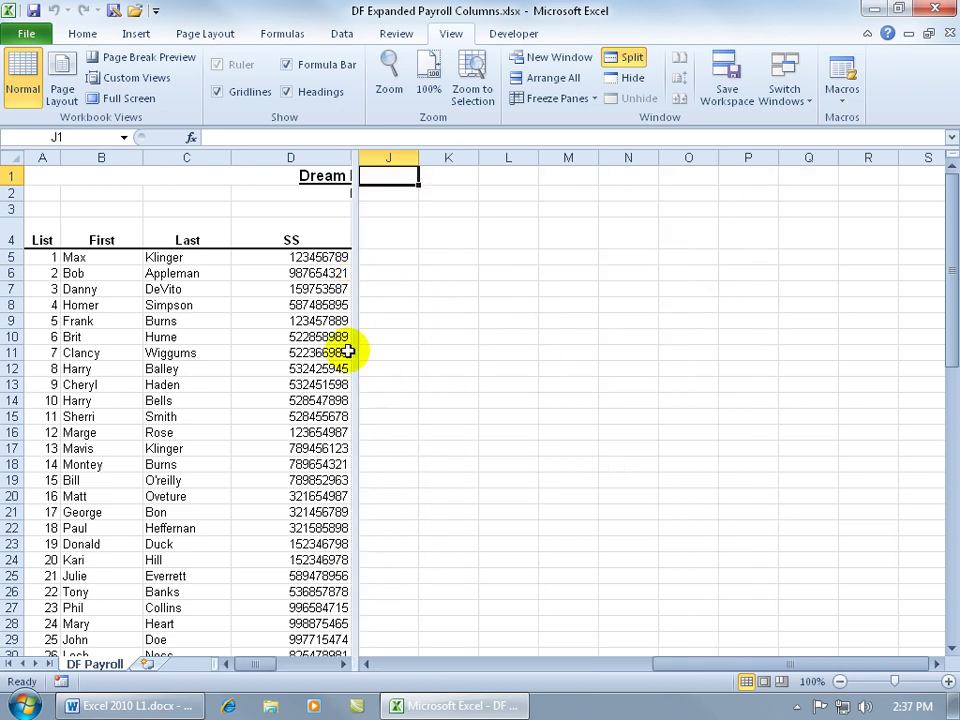
left_click_drag(355, 349, 261, 350)
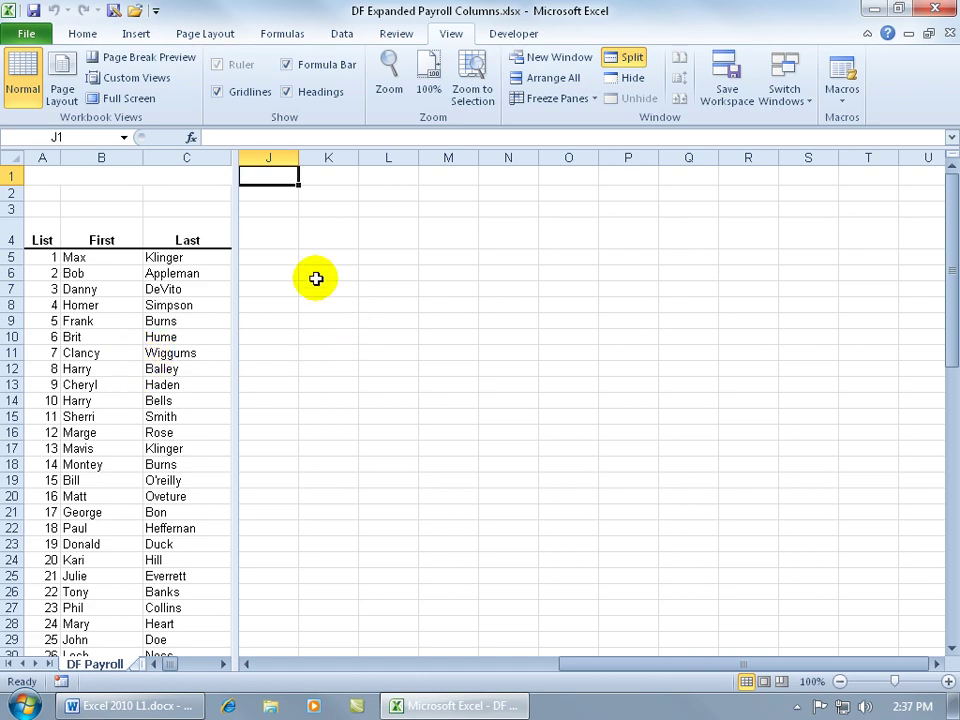
- Scroll the second pane to the Gross column beside the employee names, and remove the vertical split
left_click_drag(600, 666, 542, 672)
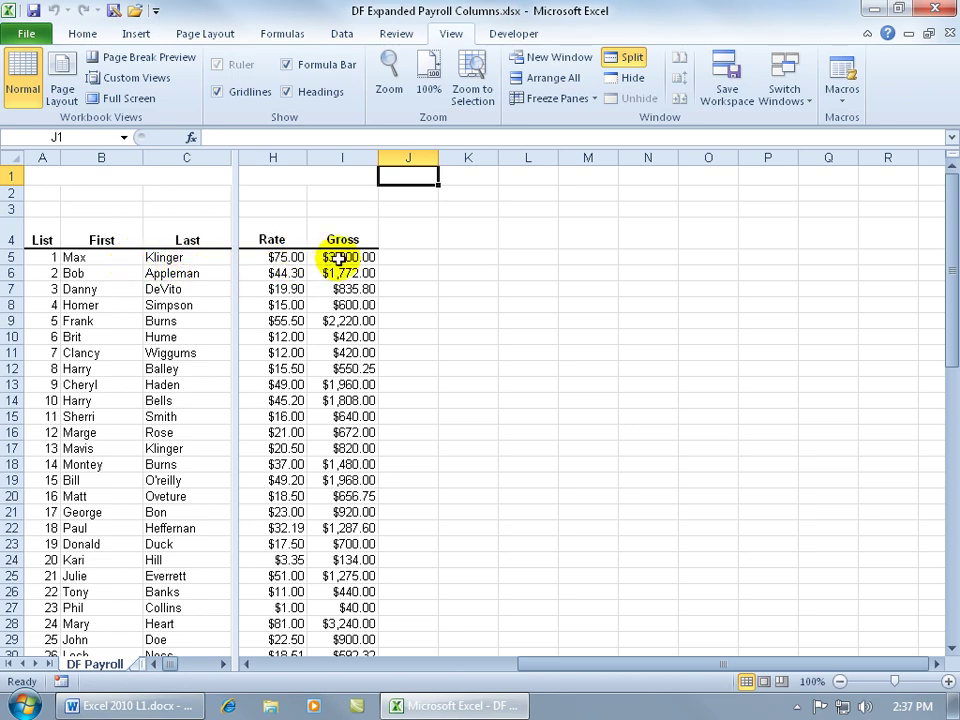
left_click(935, 664)
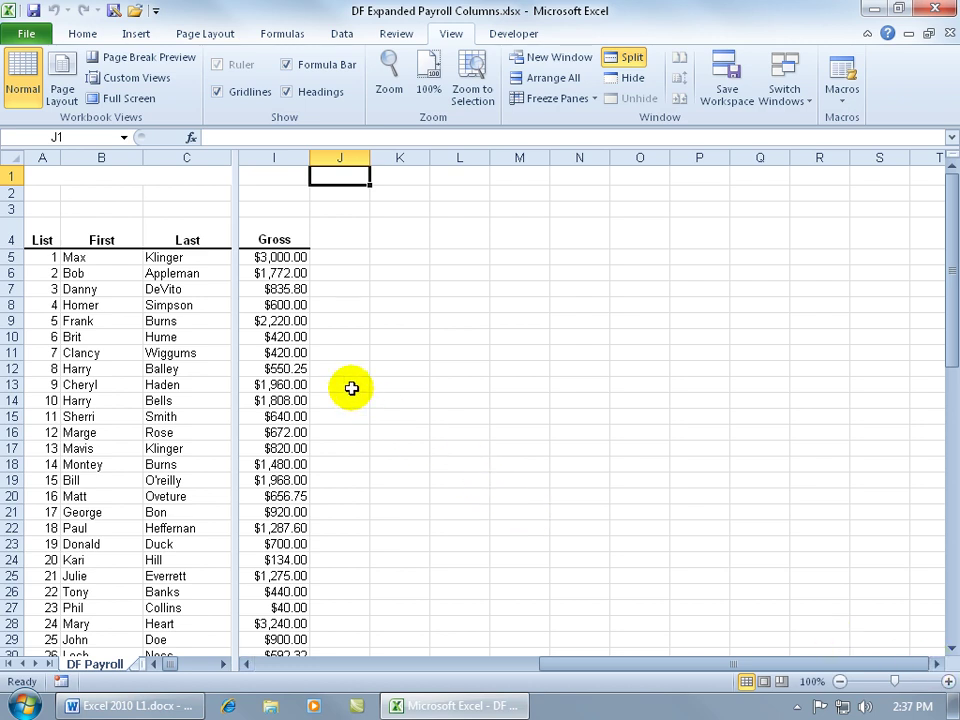
double_click(236, 344)
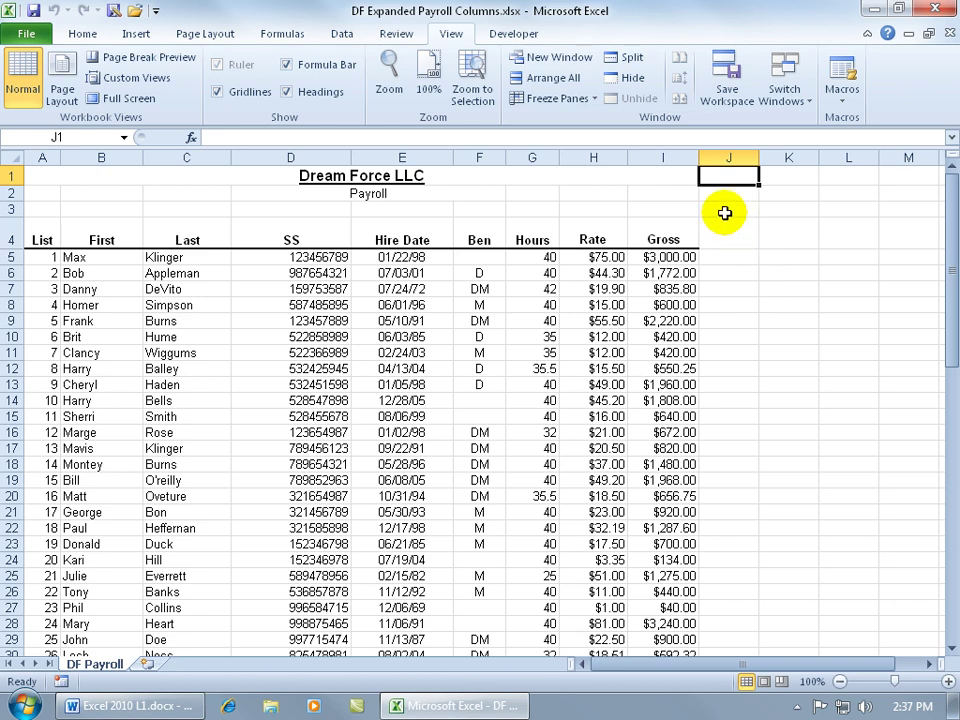
- Split the worksheet vertically between the Hire Date and Ben columns by placing the divider manually, and remove it
left_click(741, 176)
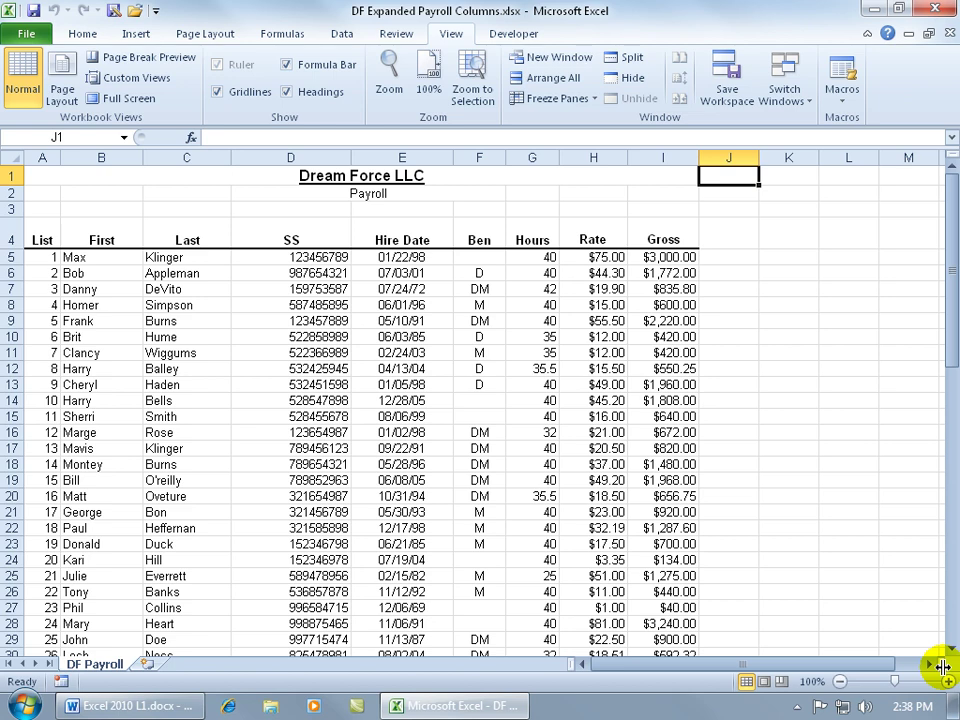
left_click_drag(943, 665, 445, 626)
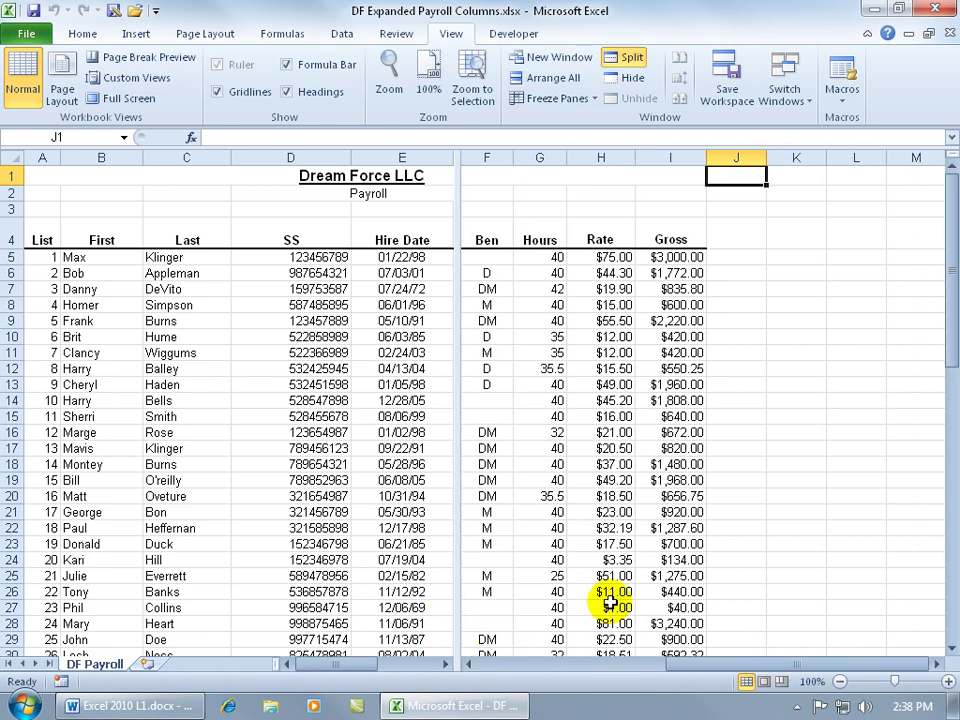
double_click(455, 482)
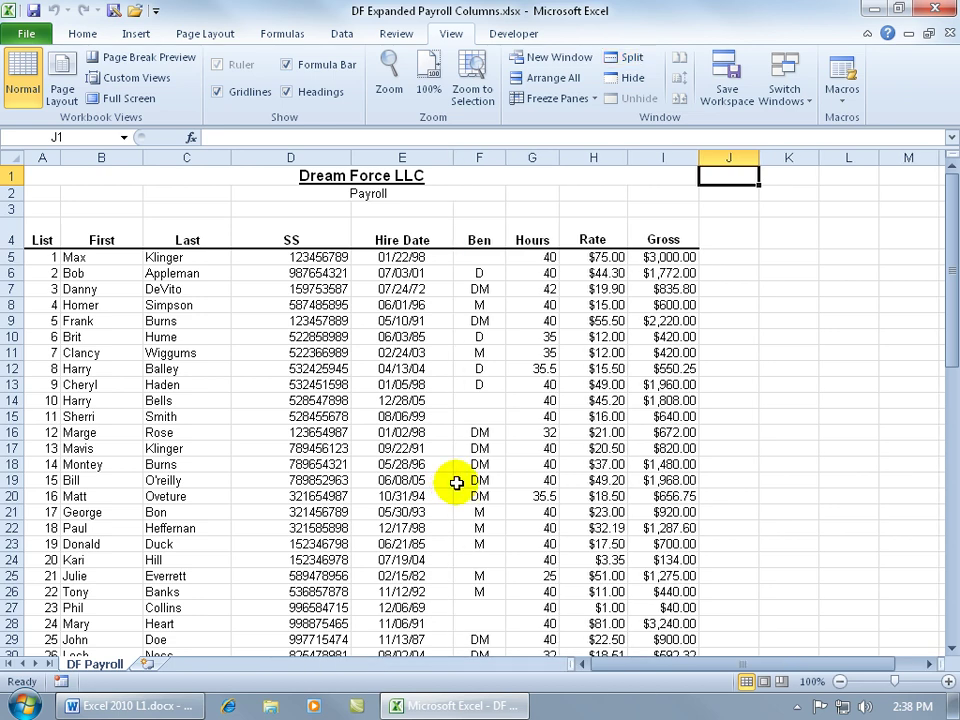
- Split the worksheet into four panes at cell E16, and move both dividers to just after column E and row 18
left_click(435, 432)
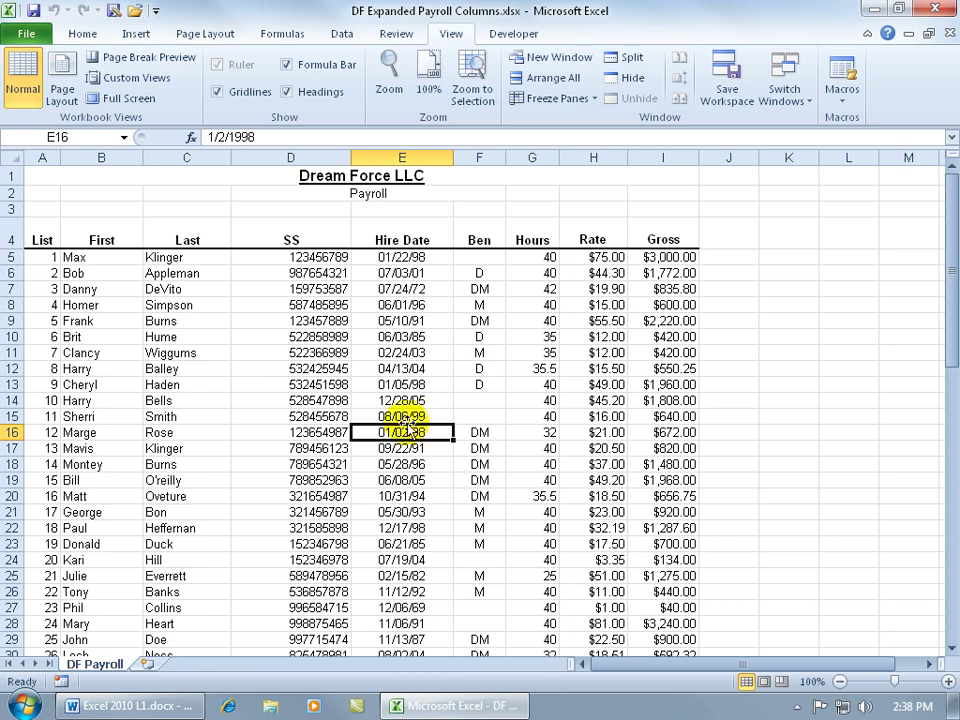
left_click(625, 58)
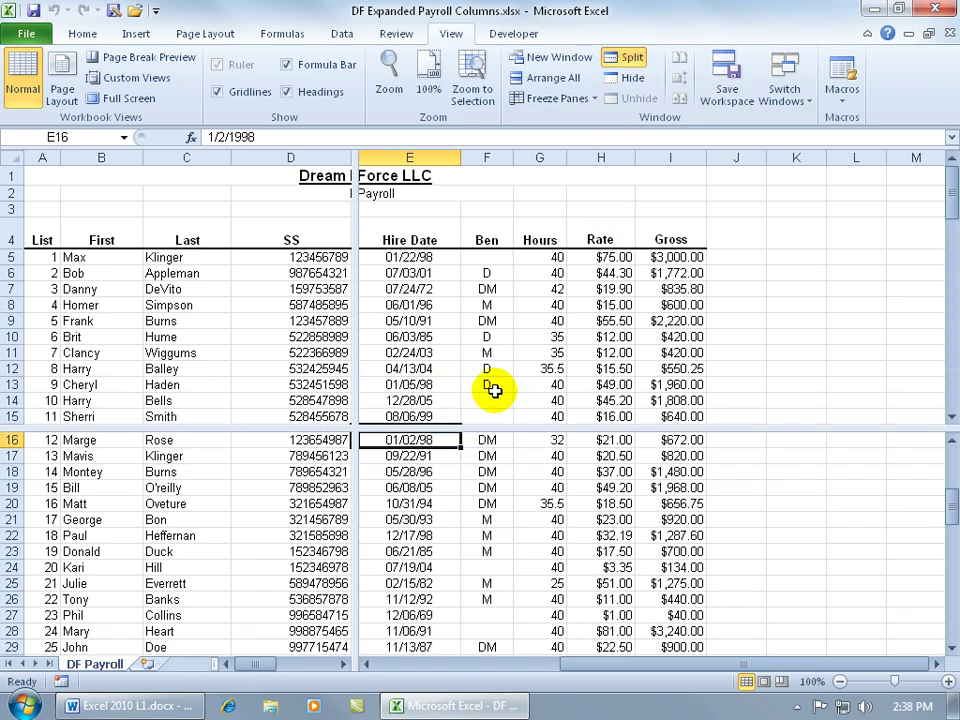
left_click_drag(358, 369, 436, 476)
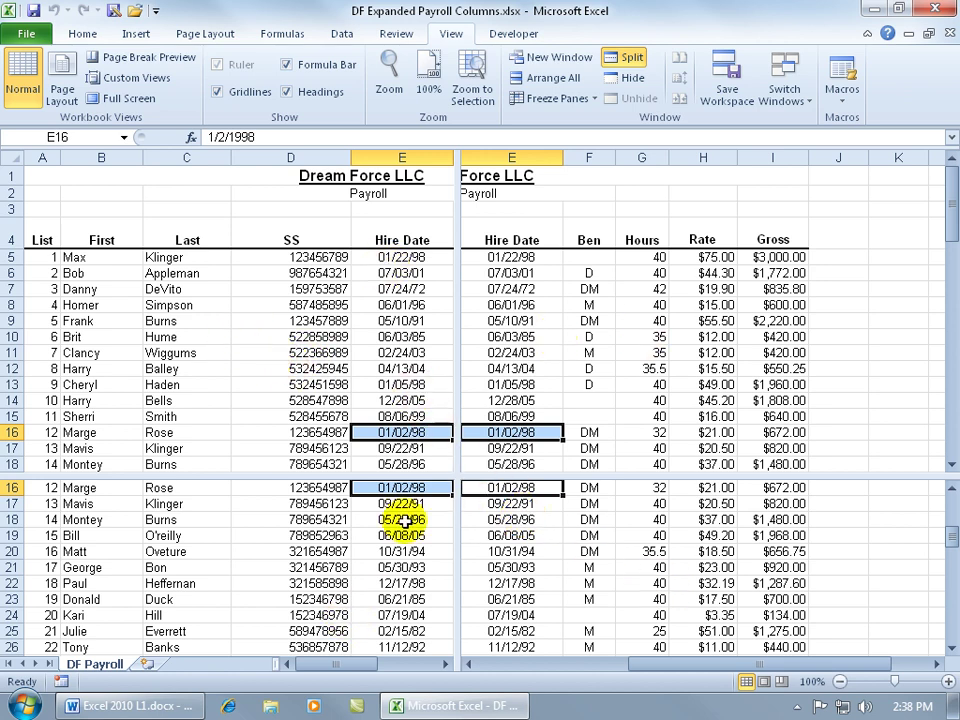
- Scroll the upper panes to start at row 5 and the panes beyond the vertical divider to start at column H
left_click(325, 353)
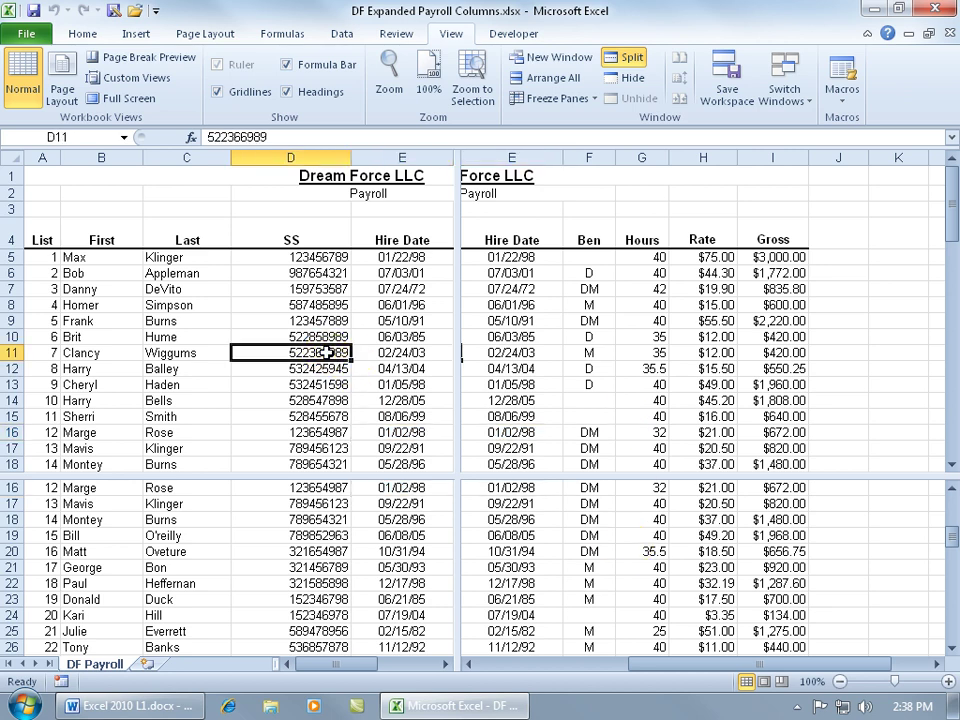
left_click(951, 465)
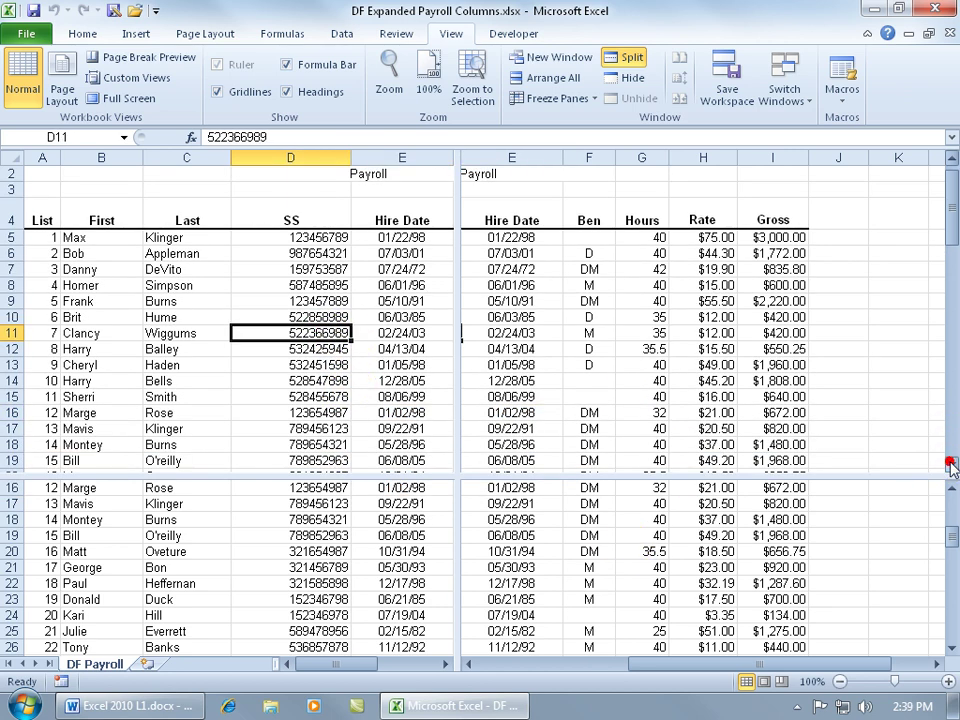
left_click(951, 465)
left_click(951, 465)
left_click(951, 465)
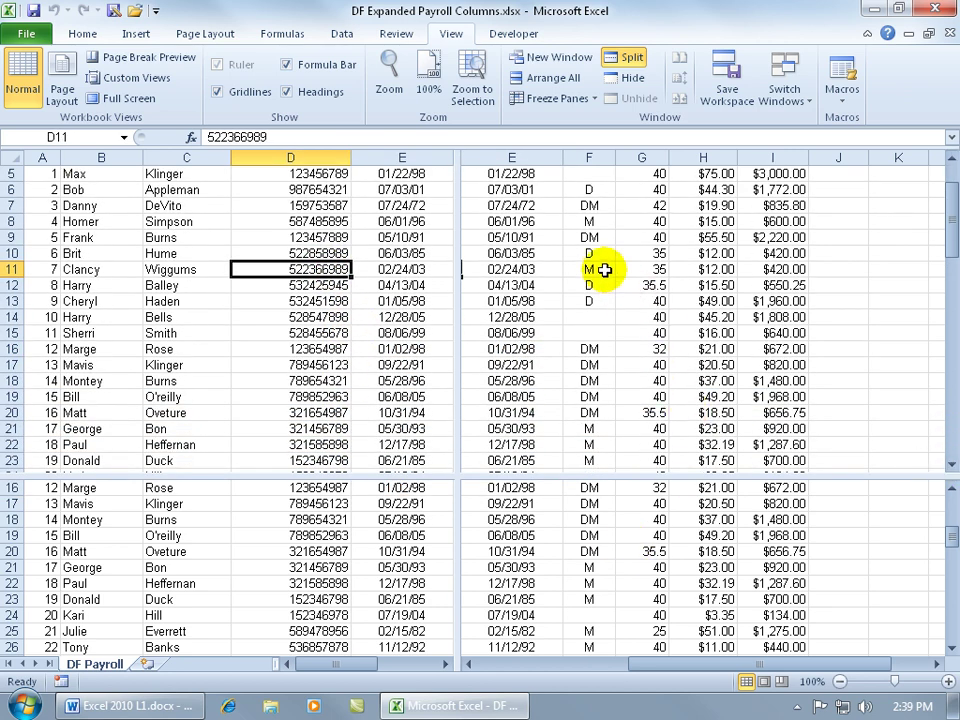
left_click(937, 664)
left_click(937, 664)
left_click(937, 664)
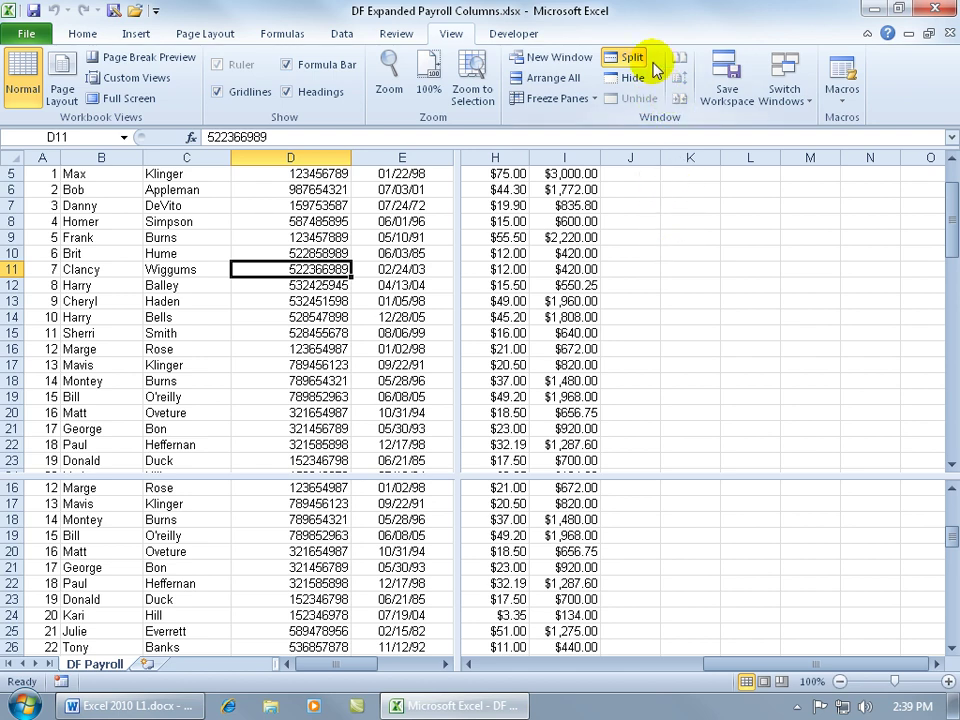
- Remove the horizontal divider between the upper and lower panes
left_click_drag(469, 467, 478, 390)
double_click(493, 390)
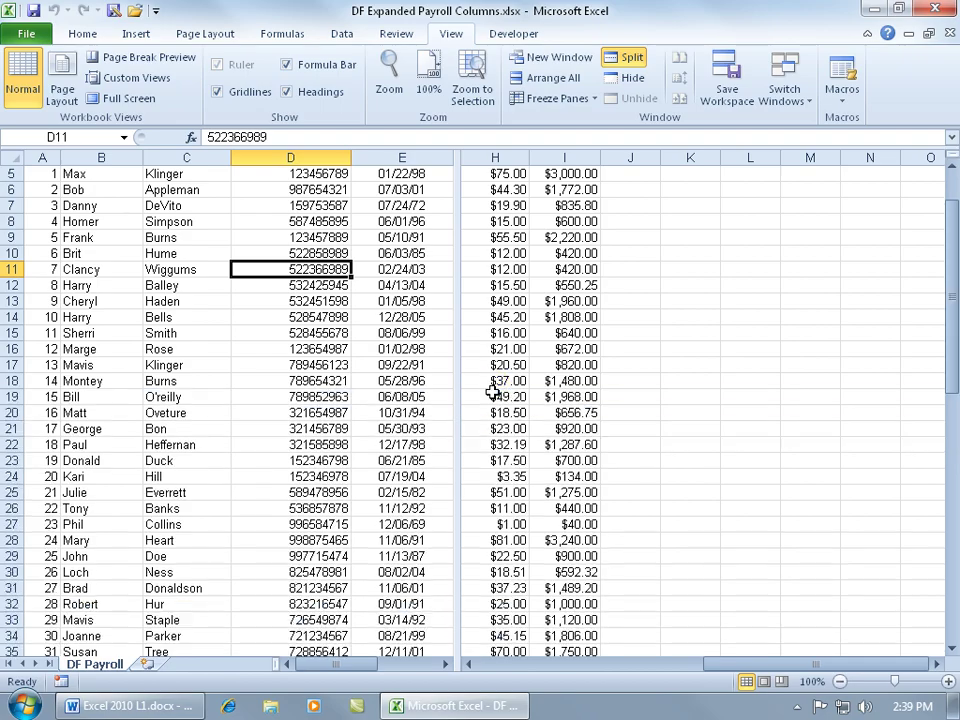